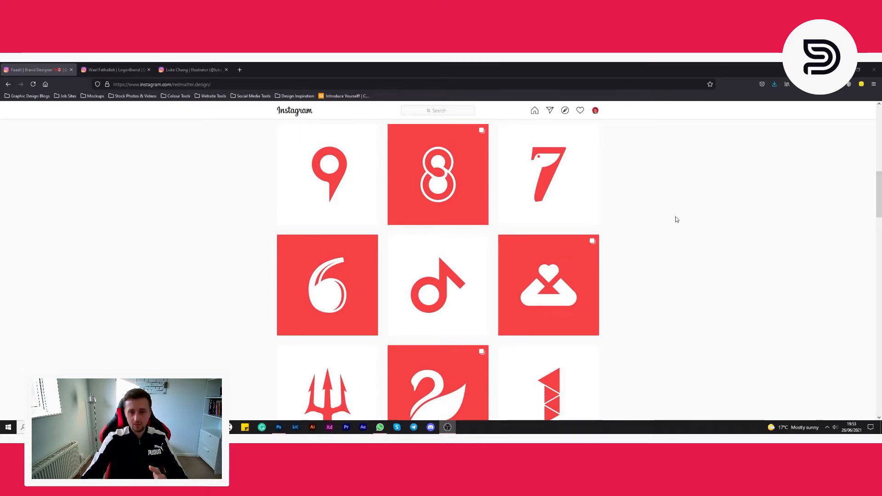
- Examine the red-and-white number and icon logo posts in the redmatter.design Instagram grid
scroll(676, 220, up, 1)
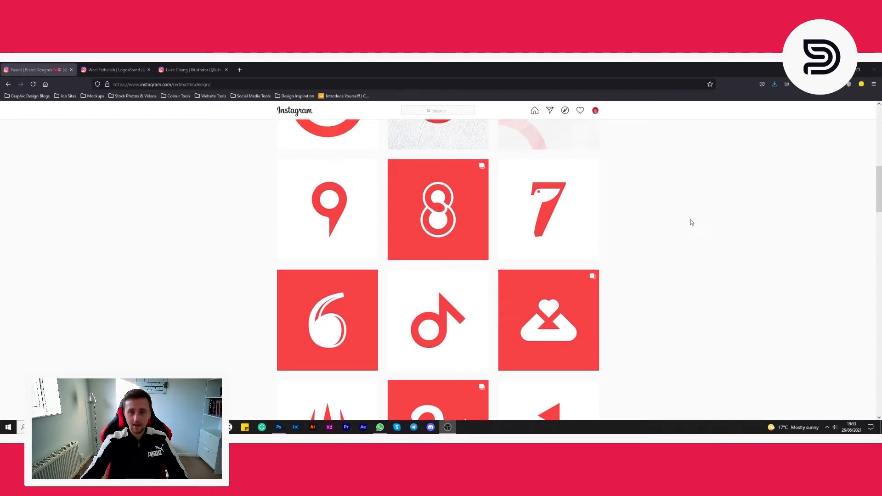
scroll(691, 222, down, 1)
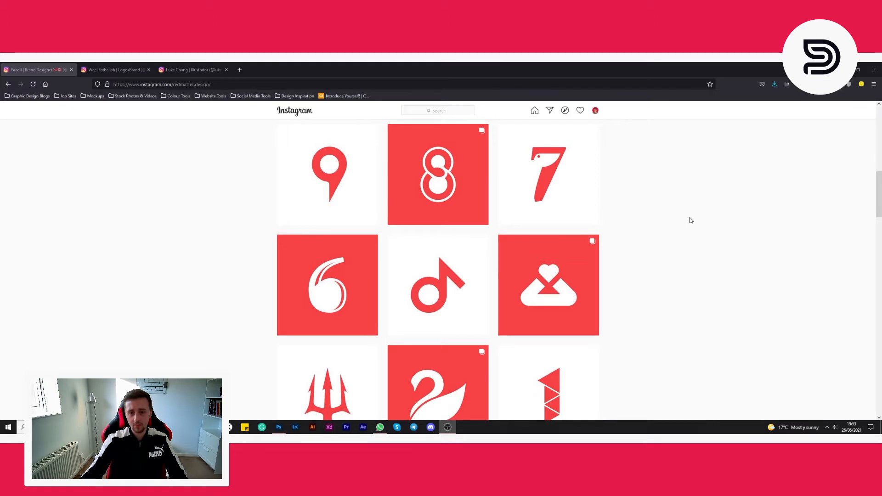
scroll(691, 220, down, 5)
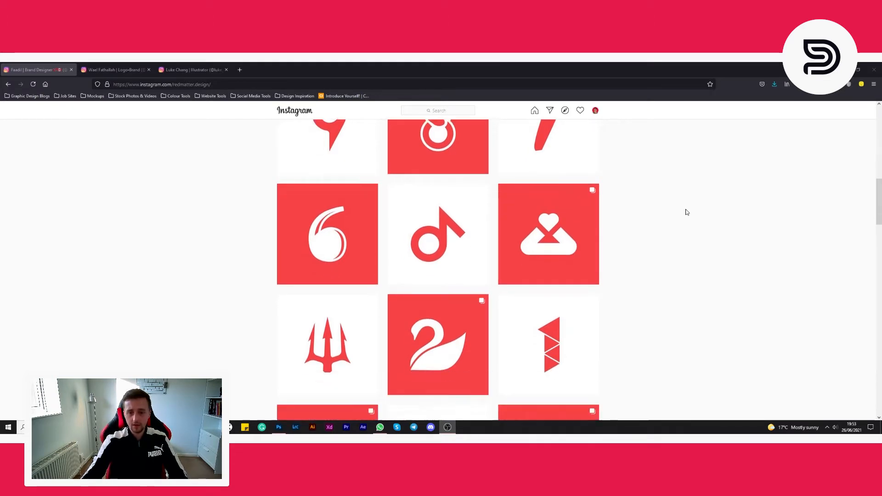
scroll(687, 212, down, 3)
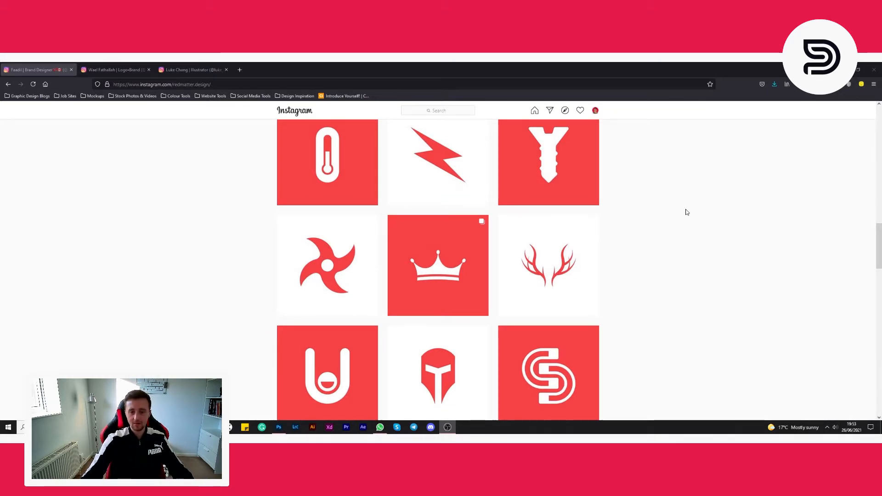
- Switch to the logo and brand designer's Instagram profile and examine the alternating black and orange 3D letter and number posts
click(136, 66)
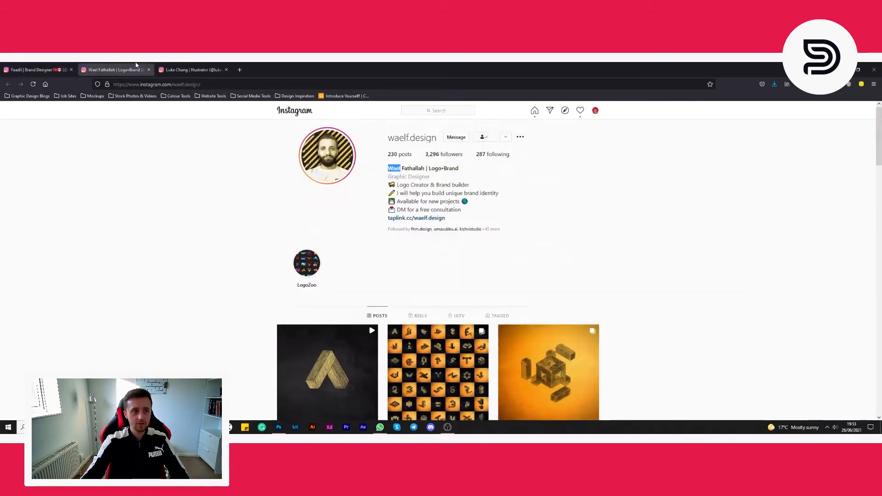
click(627, 186)
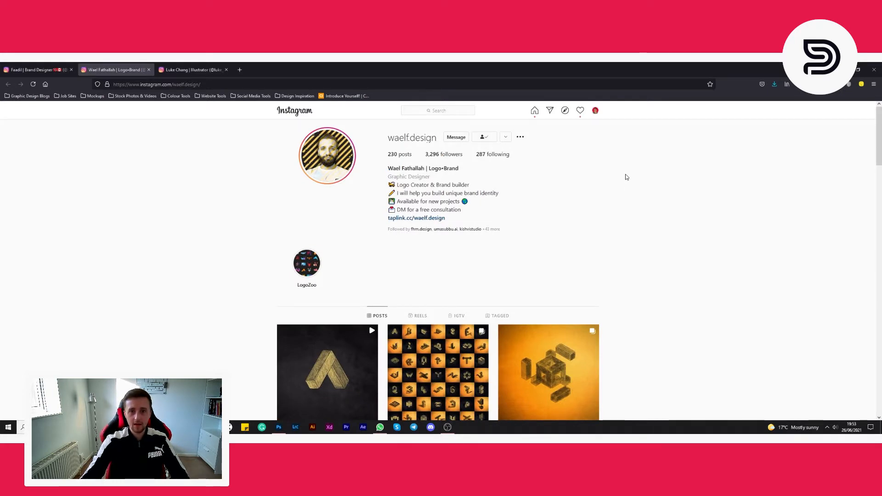
scroll(628, 181, down, 3)
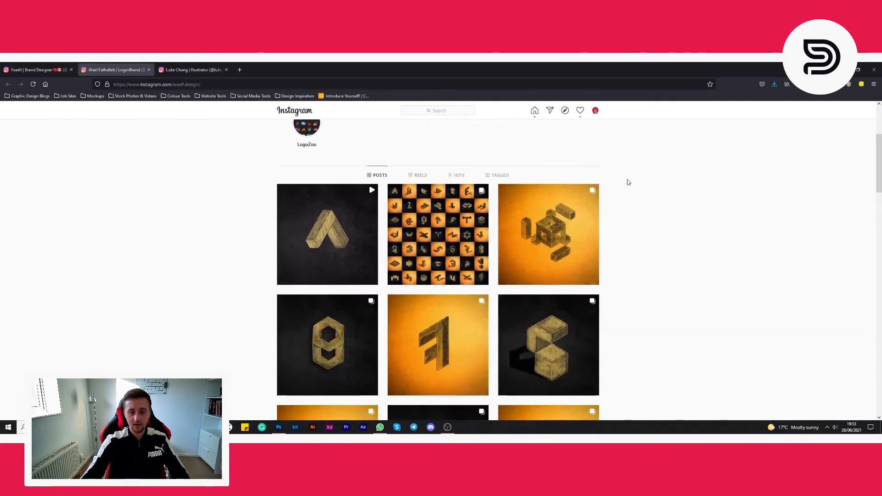
scroll(630, 181, down, 2)
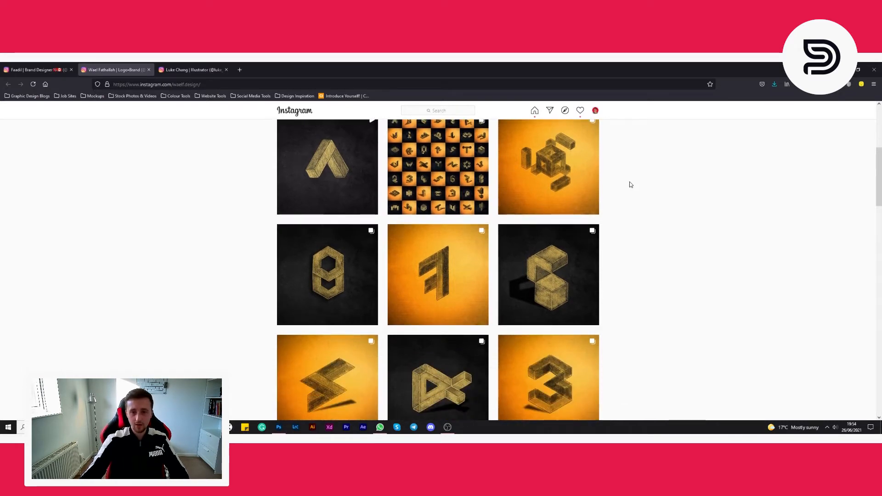
scroll(630, 184, down, 2)
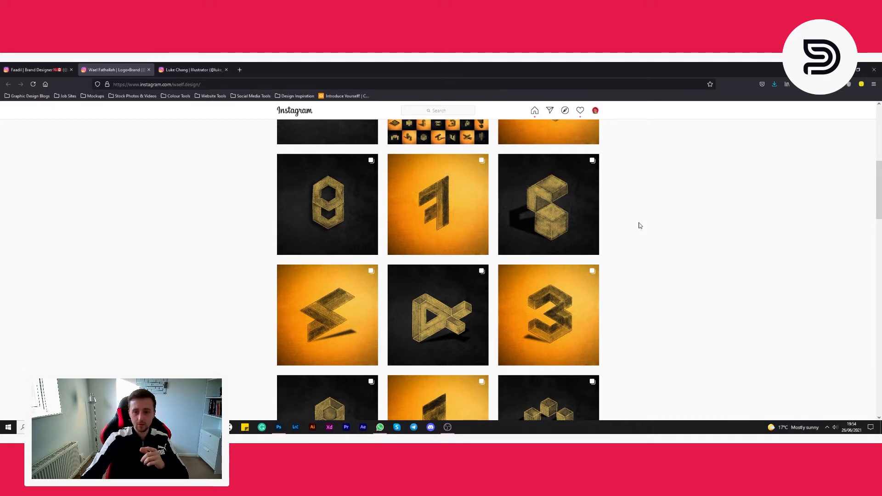
scroll(655, 240, down, 1)
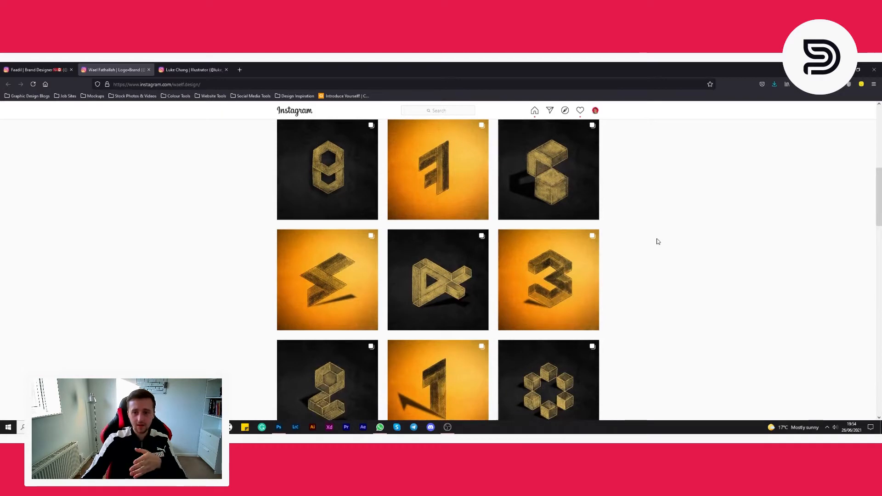
scroll(658, 240, up, 1)
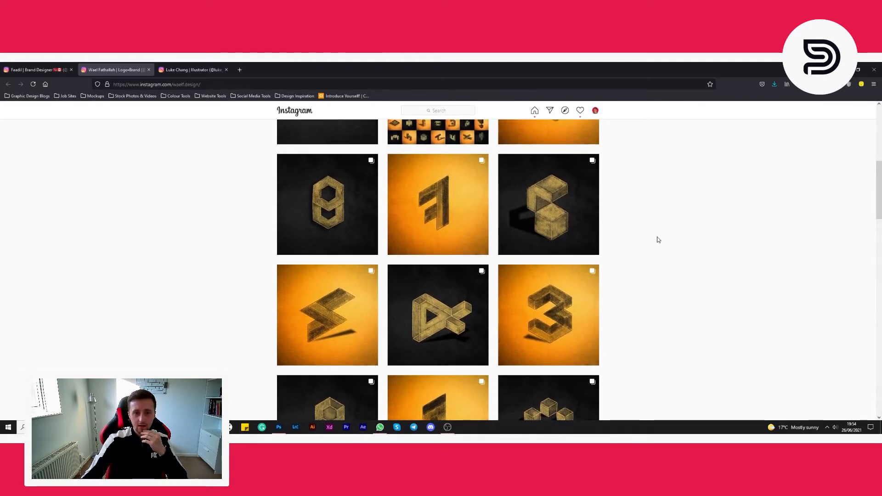
scroll(657, 239, down, 1)
scroll(664, 266, down, 3)
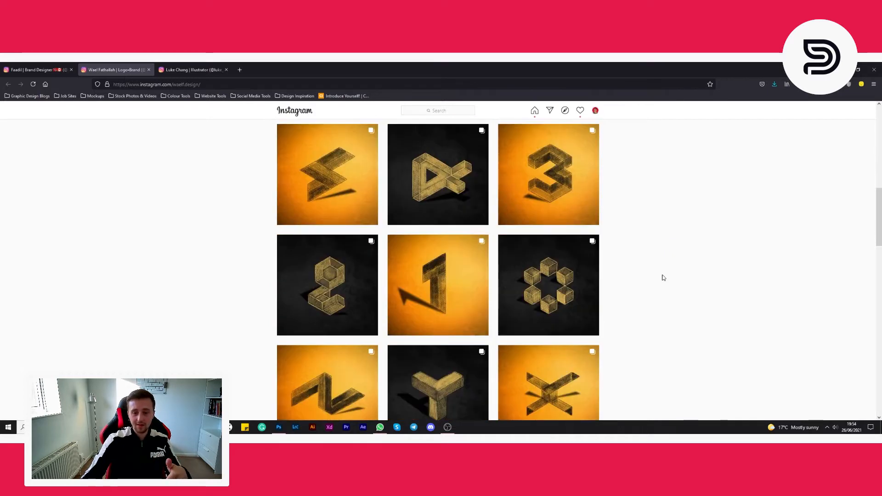
scroll(663, 277, down, 2)
scroll(664, 277, down, 2)
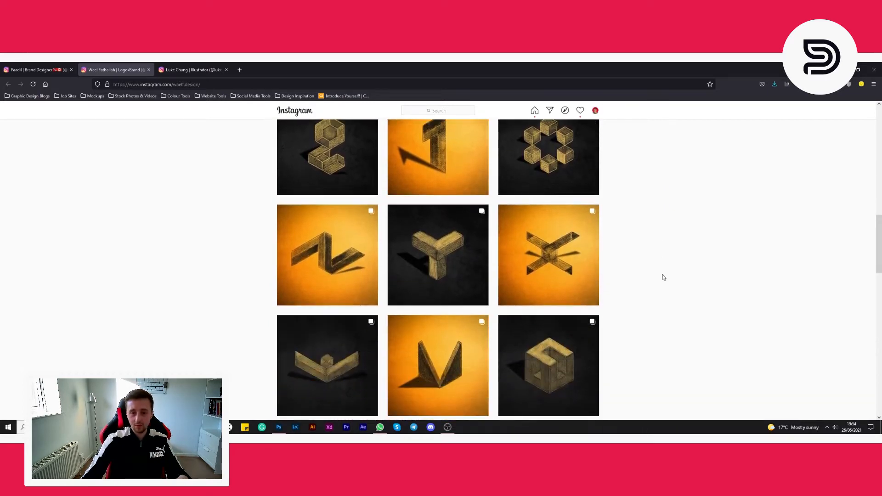
scroll(663, 277, down, 2)
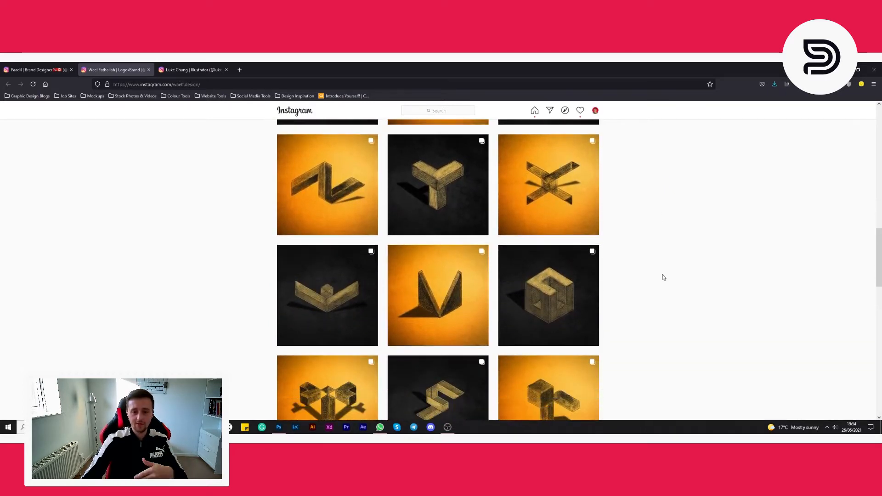
scroll(663, 277, down, 3)
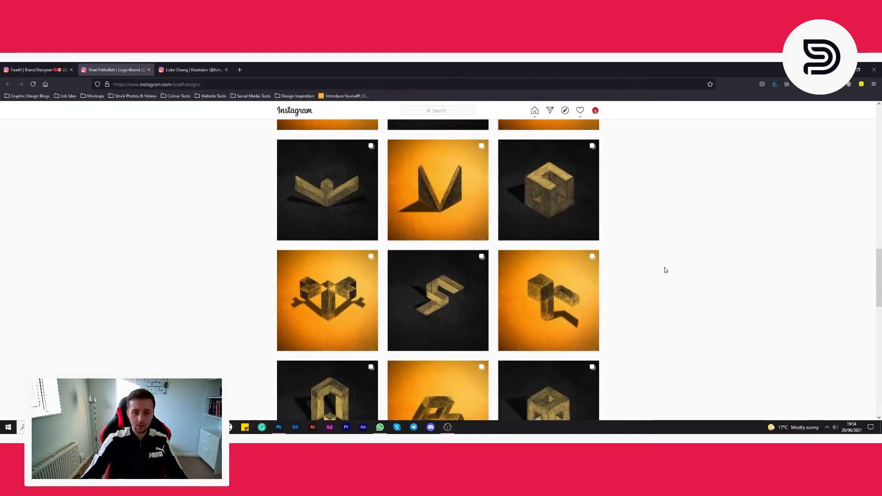
scroll(663, 275, down, 3)
scroll(666, 266, down, 2)
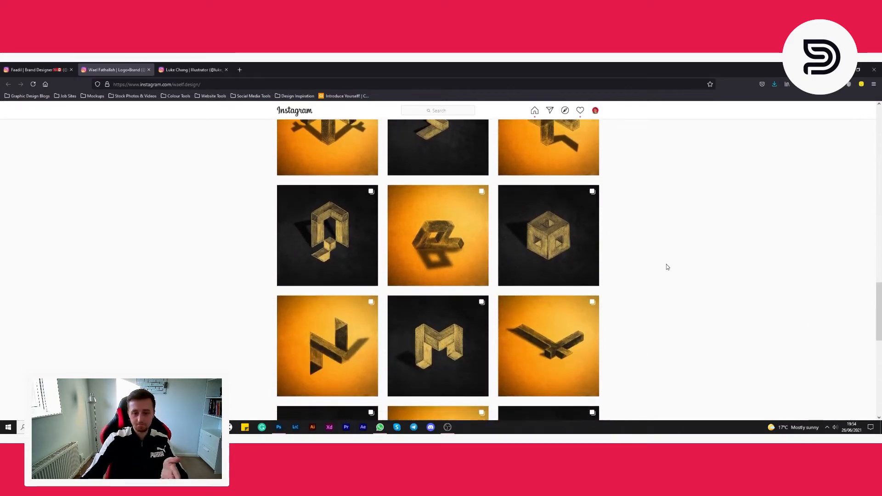
scroll(667, 267, down, 2)
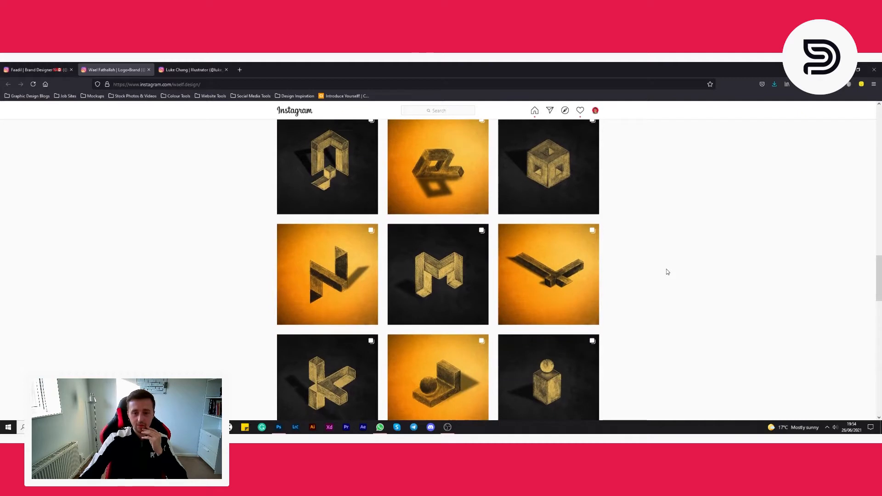
scroll(667, 270, down, 2)
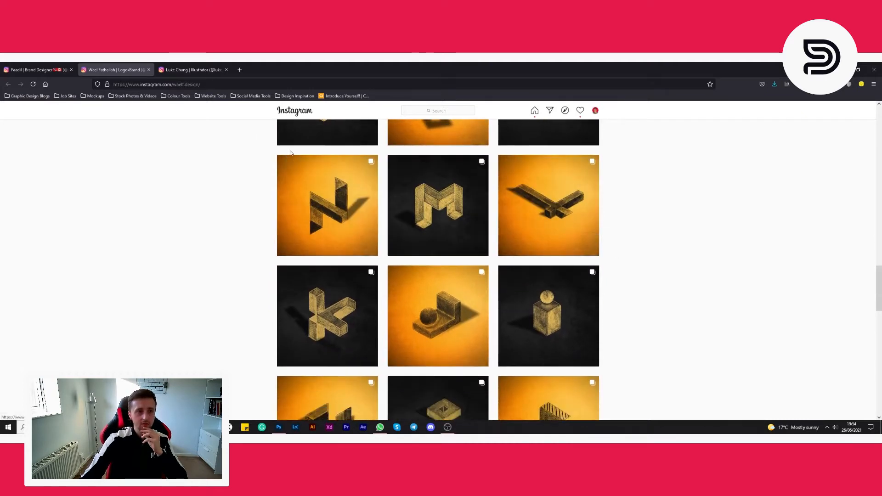
- Switch to the illustrator's Instagram profile and examine the outlined icon illustrations and logos in the post grid
click(185, 66)
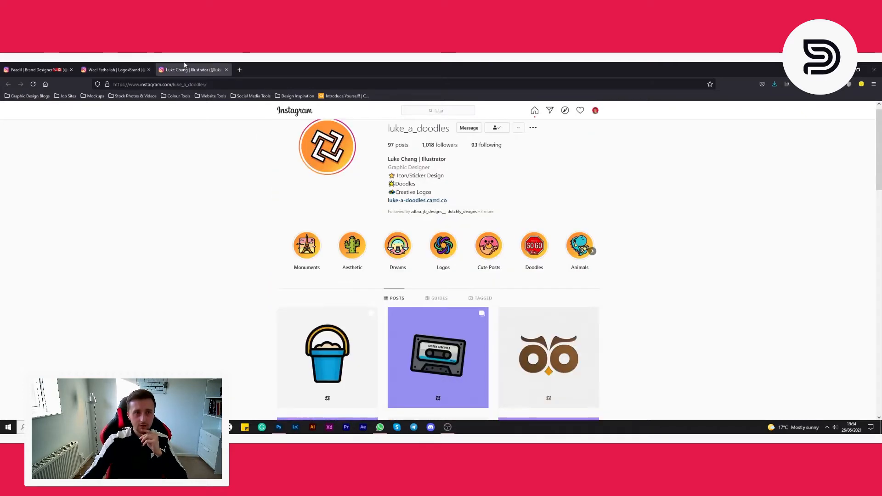
scroll(660, 244, down, 1)
scroll(660, 246, up, 1)
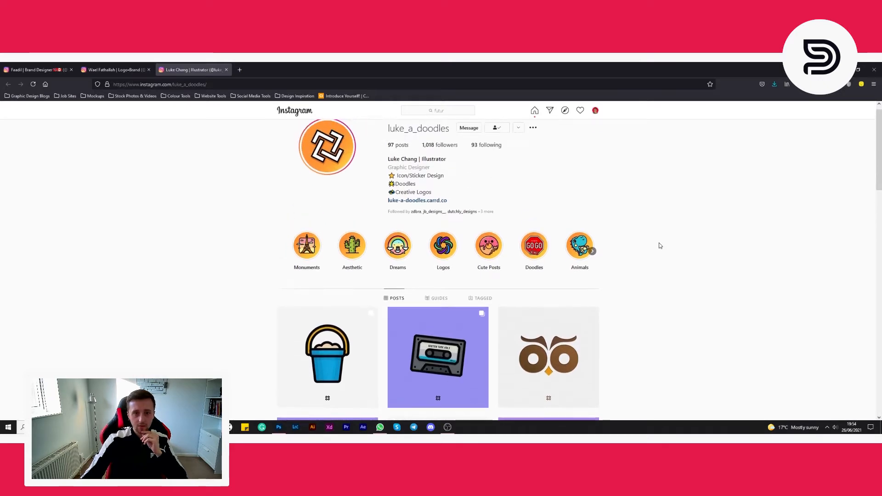
scroll(660, 246, down, 2)
scroll(660, 245, down, 2)
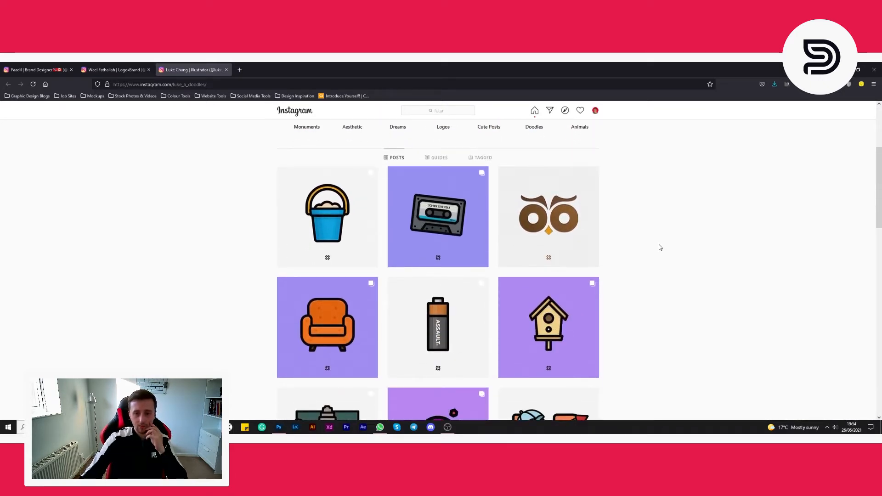
scroll(668, 250, down, 2)
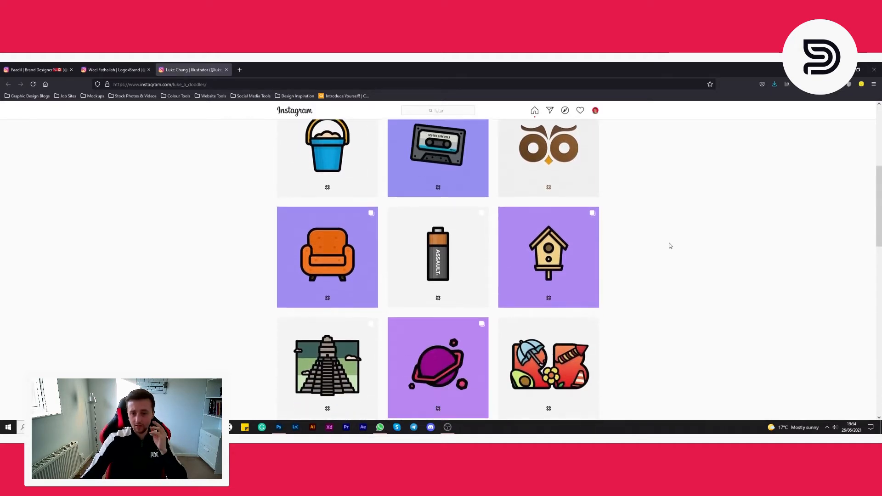
scroll(670, 246, down, 3)
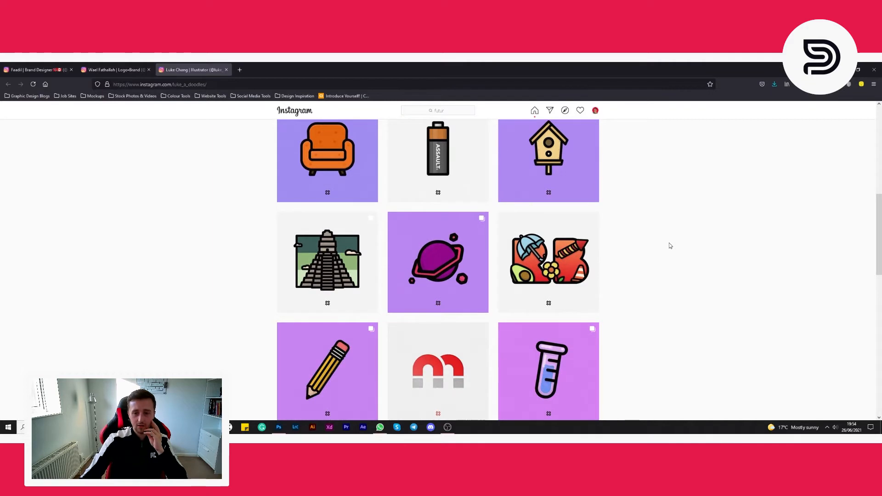
scroll(670, 245, down, 1)
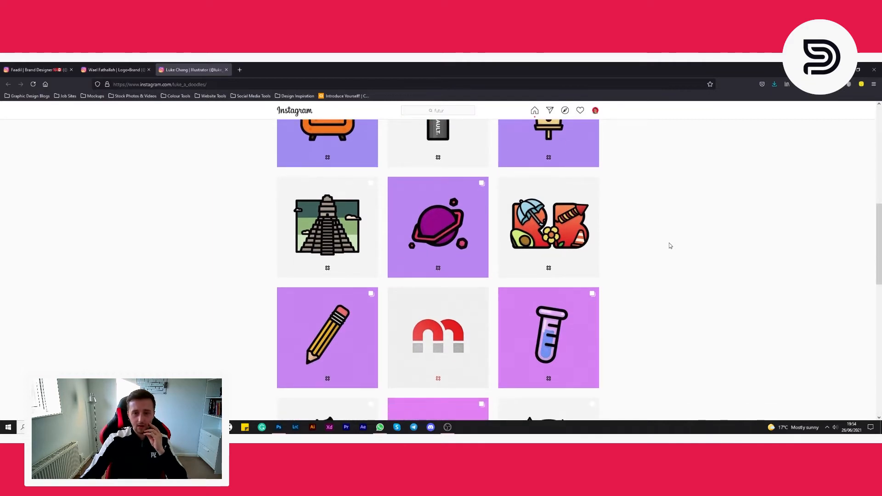
scroll(670, 246, down, 2)
scroll(670, 245, down, 1)
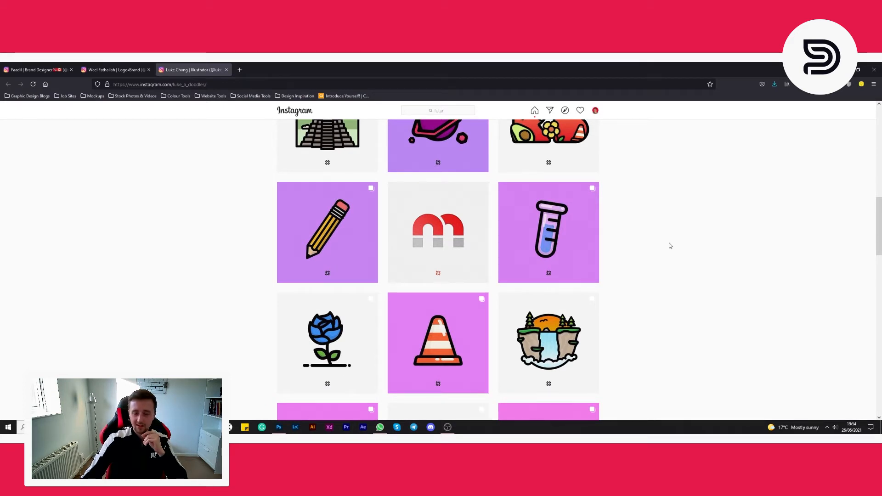
scroll(670, 245, down, 4)
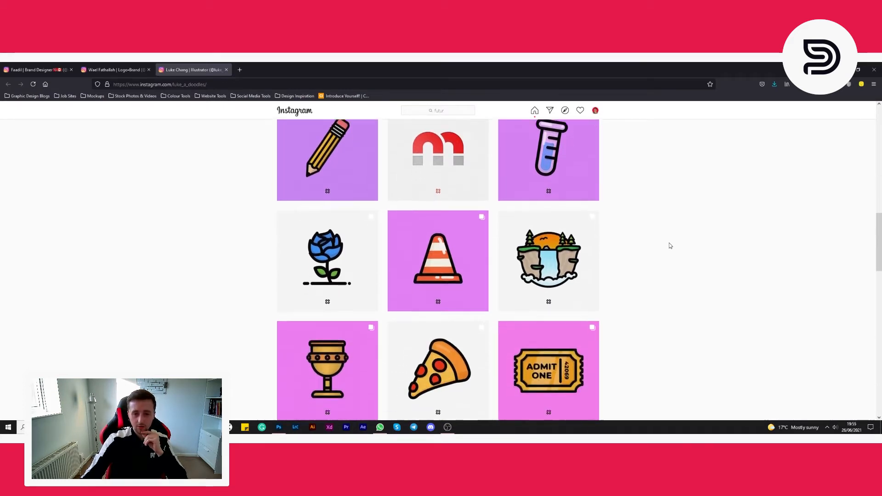
- Return to the newest posts of the illustrator's grid and examine how the coloured and light-grey backgrounds progress through the older posts
scroll(670, 245, up, 9)
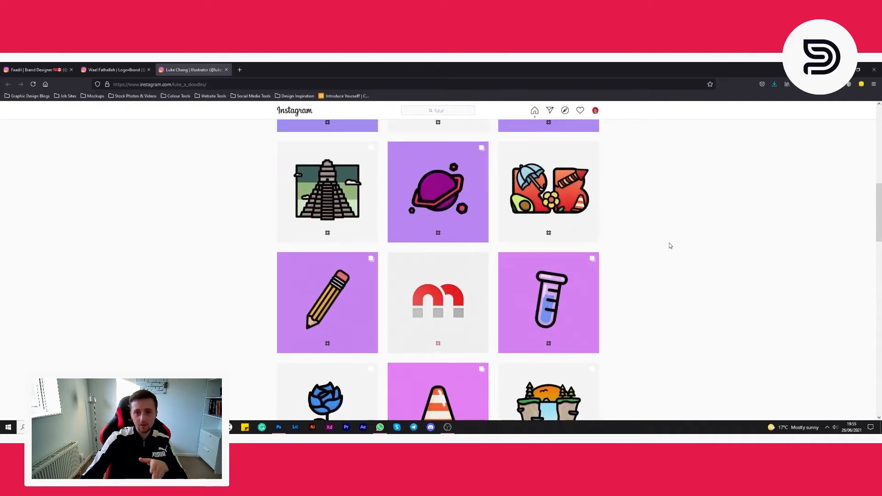
scroll(670, 246, up, 5)
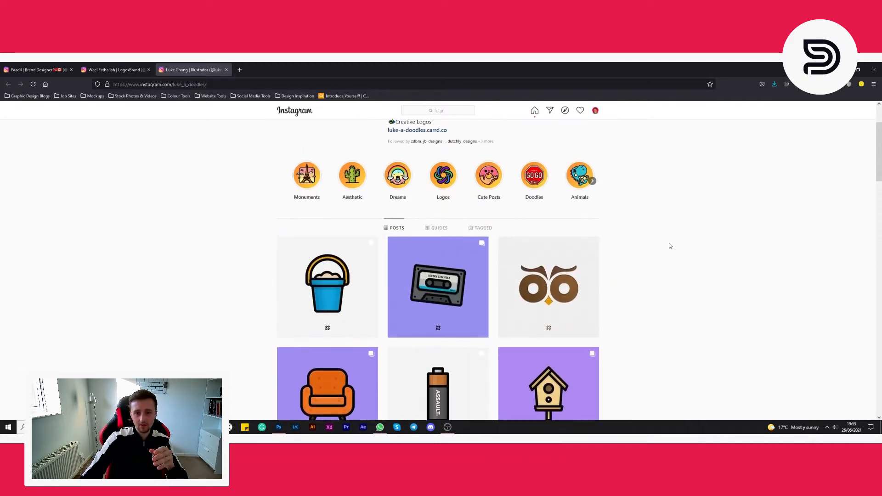
scroll(670, 245, down, 1)
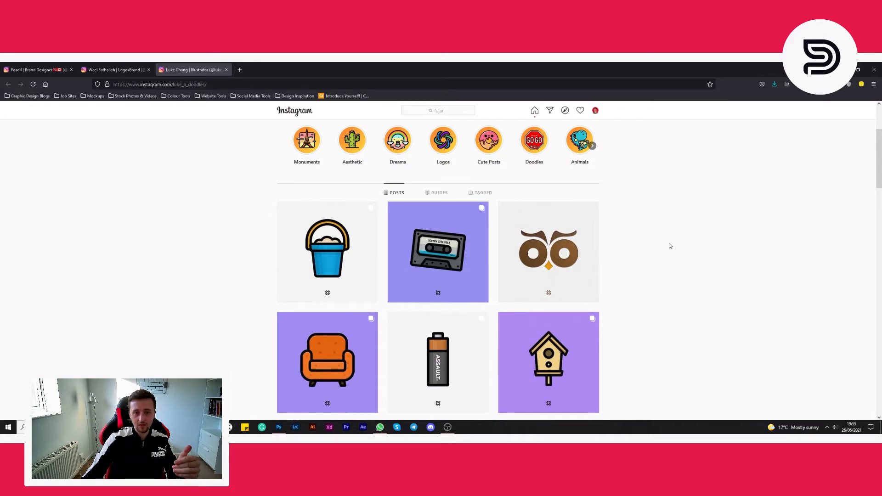
scroll(670, 246, down, 1)
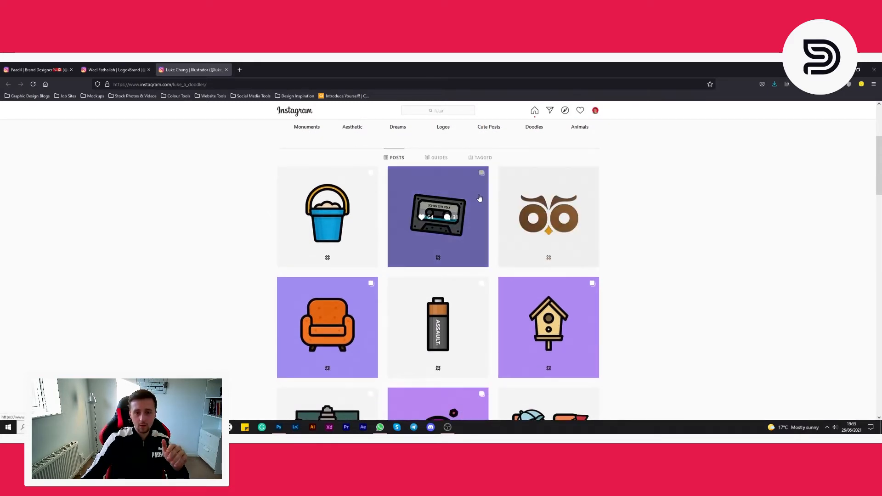
scroll(602, 209, down, 4)
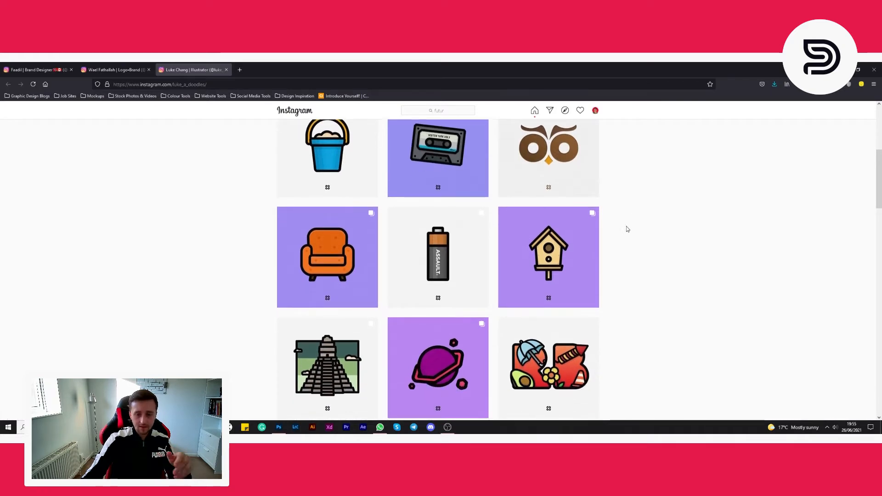
scroll(631, 232, down, 6)
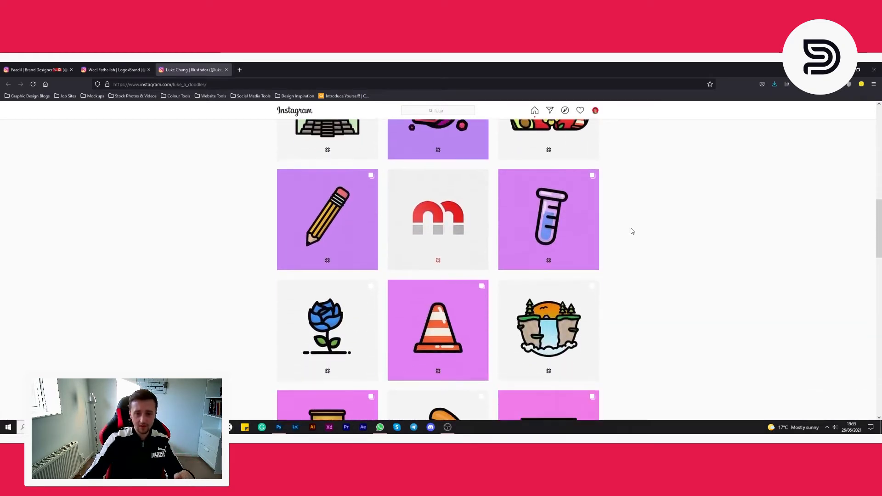
scroll(631, 231, down, 7)
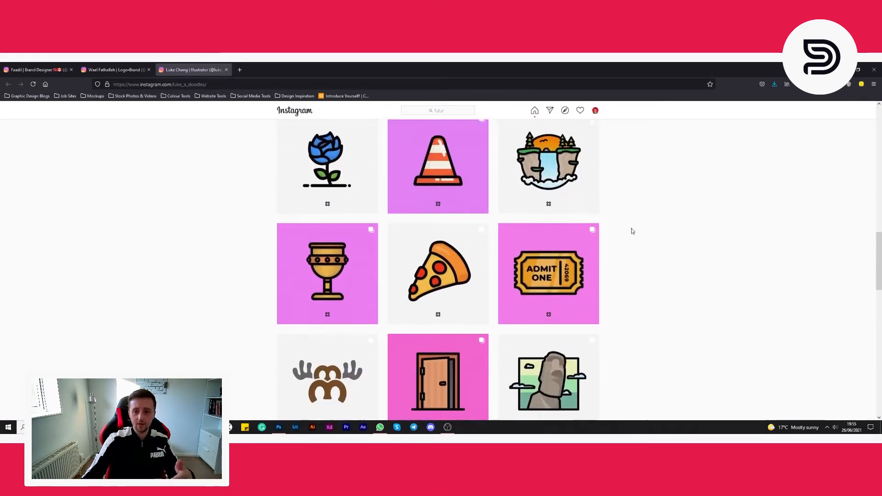
scroll(631, 231, down, 3)
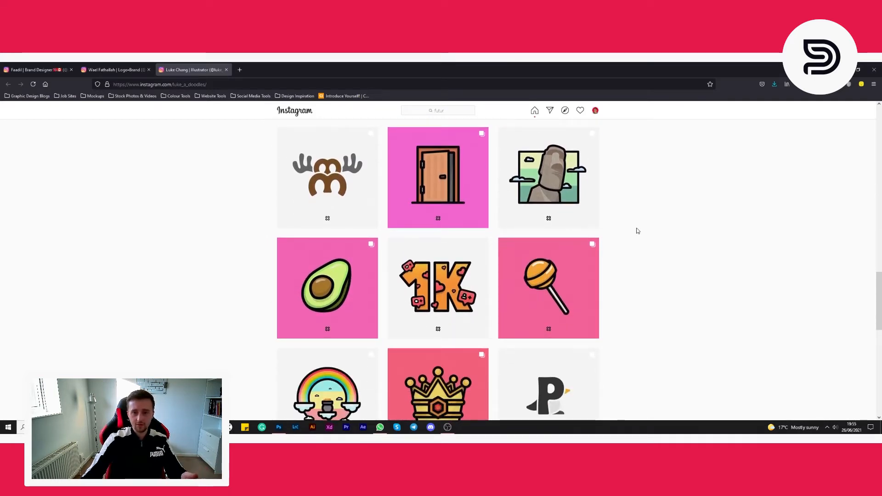
scroll(637, 227, down, 8)
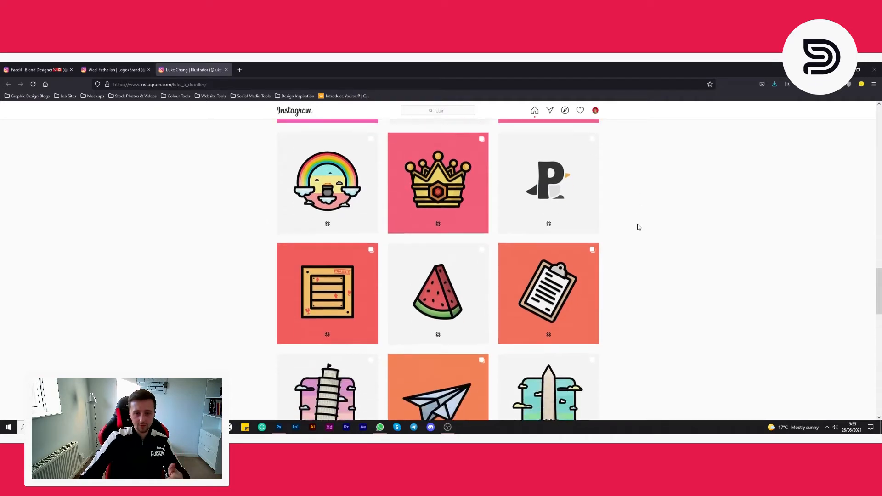
- Examine the oldest posts in the illustrator's grid and compare their background colour transitions with the newer posts
scroll(637, 227, down, 10)
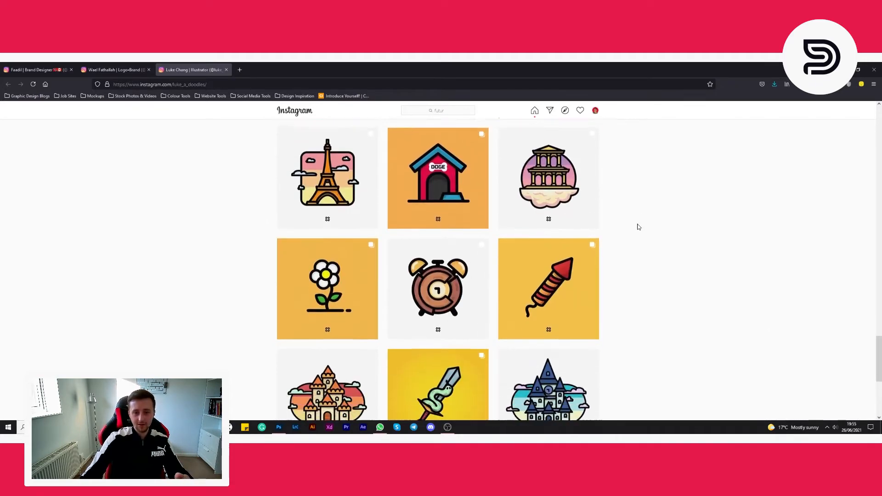
scroll(638, 227, down, 3)
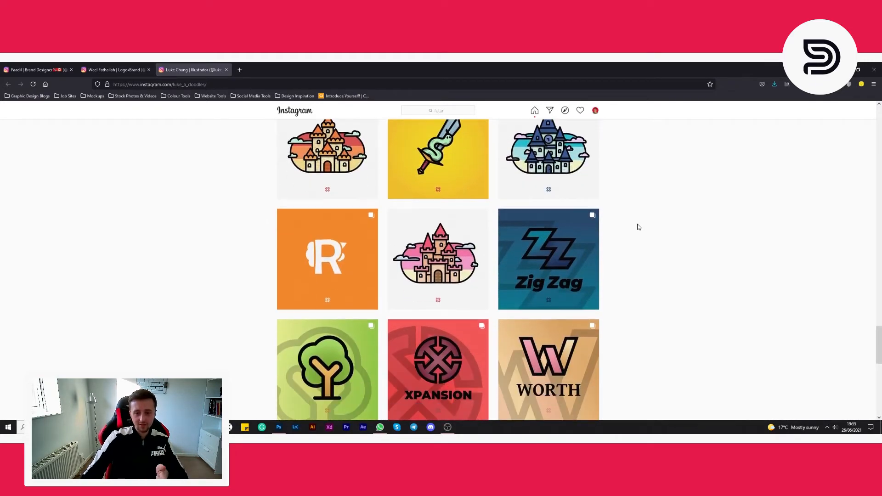
scroll(637, 226, up, 3)
scroll(637, 227, up, 3)
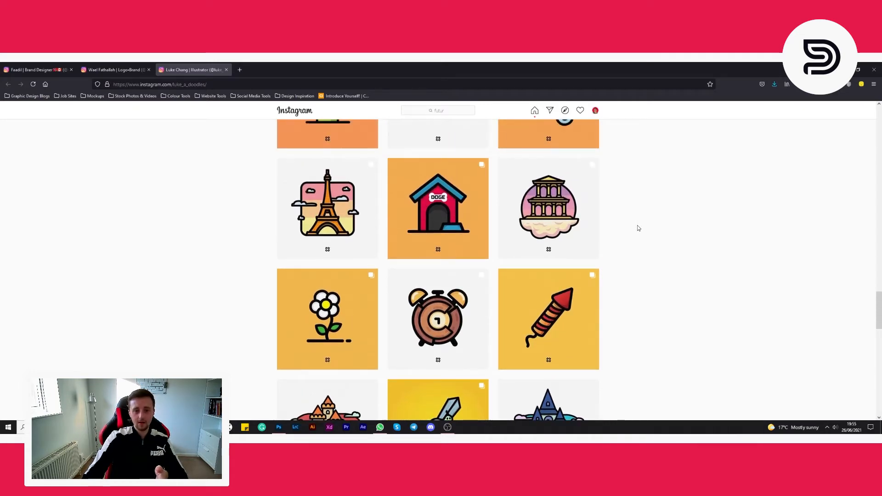
scroll(637, 228, up, 8)
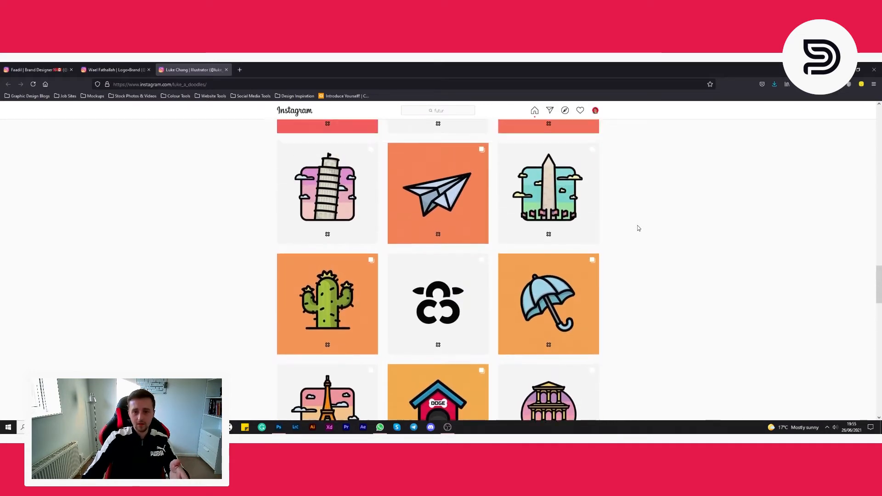
scroll(637, 228, up, 1)
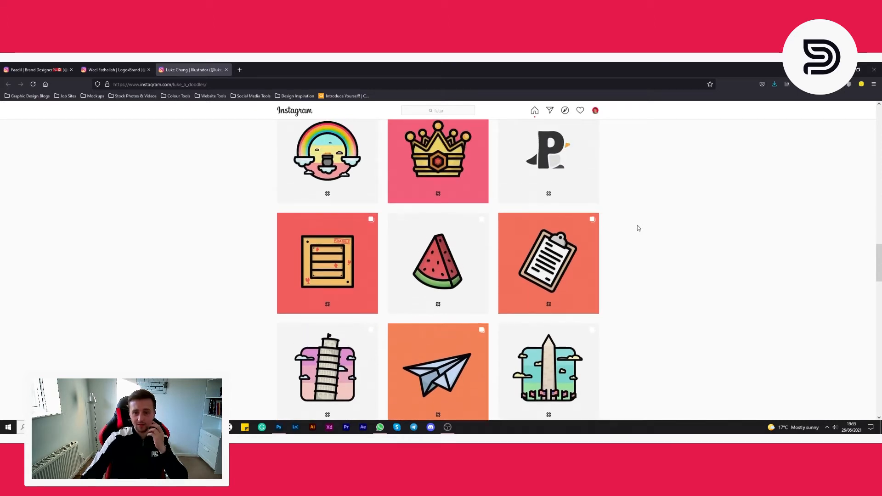
scroll(683, 247, up, 4)
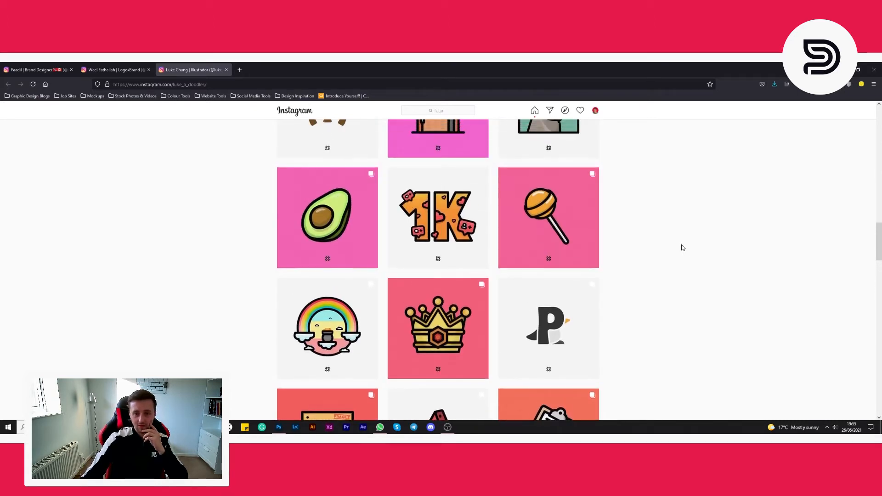
scroll(682, 248, up, 8)
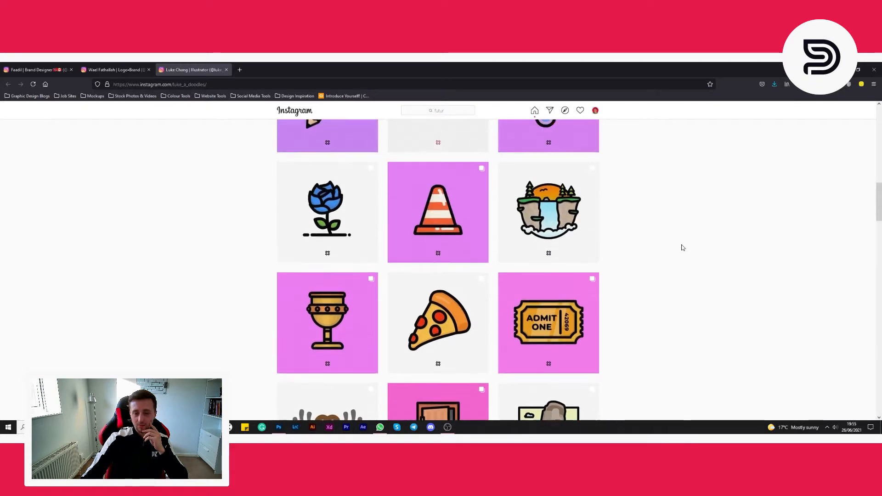
scroll(682, 247, up, 13)
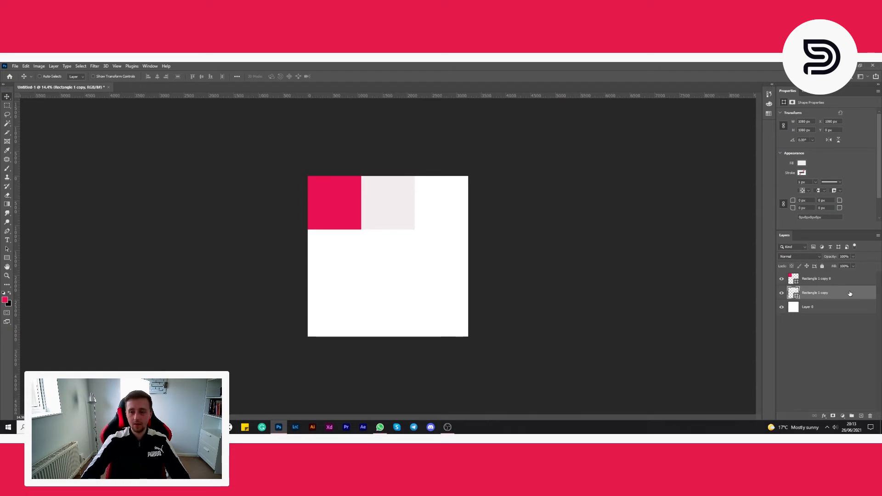
- Switch to Photoshop and swap the two squares so grey fills the top row's first cell and red the middle cell
click(820, 279)
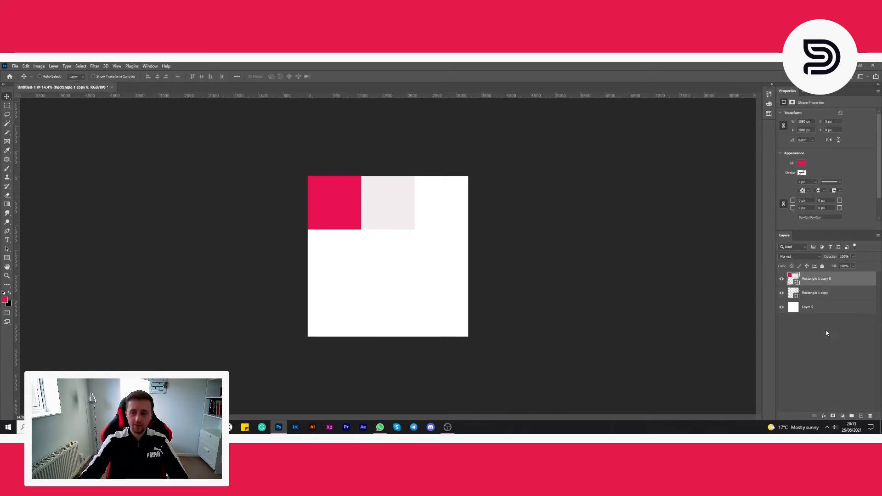
click(815, 293)
drag(392, 228, 428, 329)
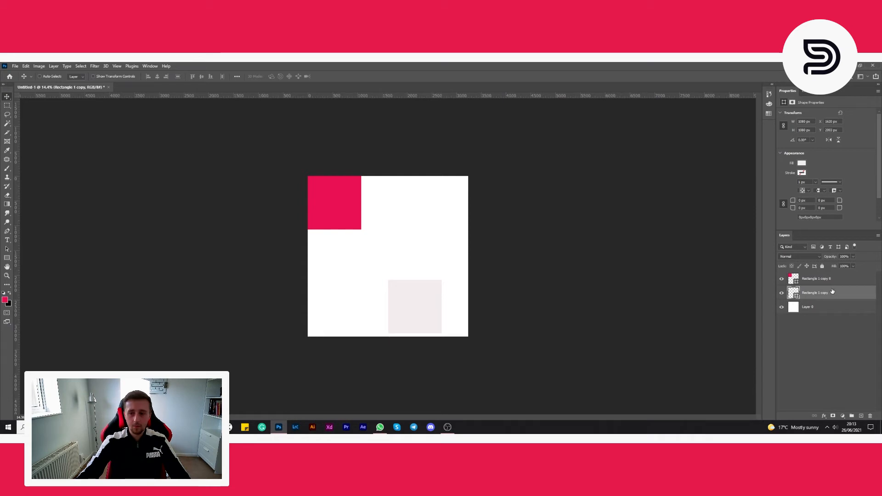
drag(423, 313, 343, 293)
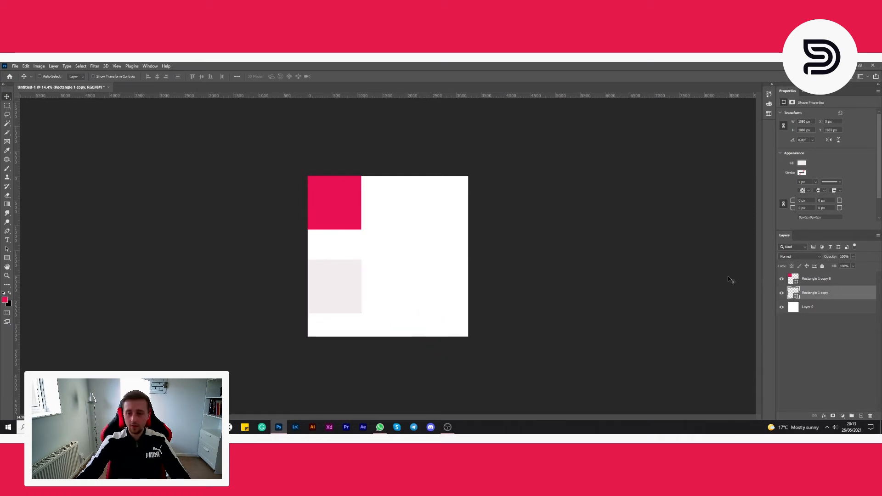
click(818, 281)
drag(352, 213, 404, 212)
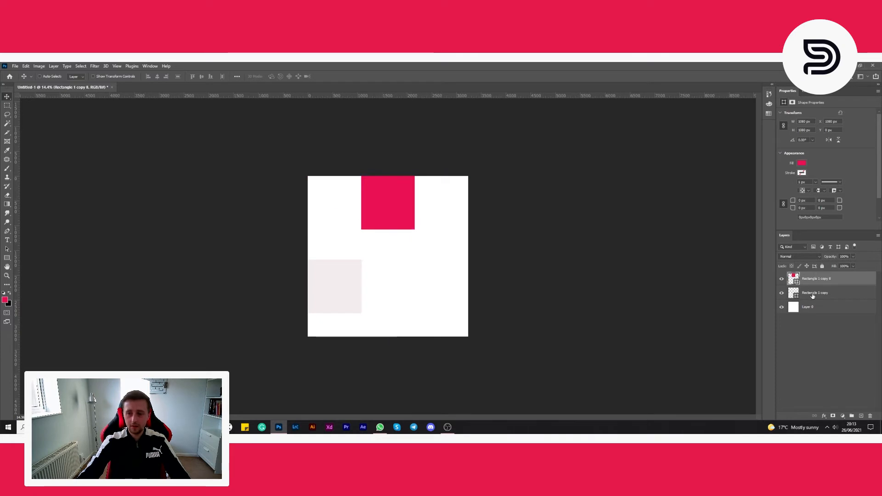
ctrl+click(354, 309)
drag(354, 310, 346, 218)
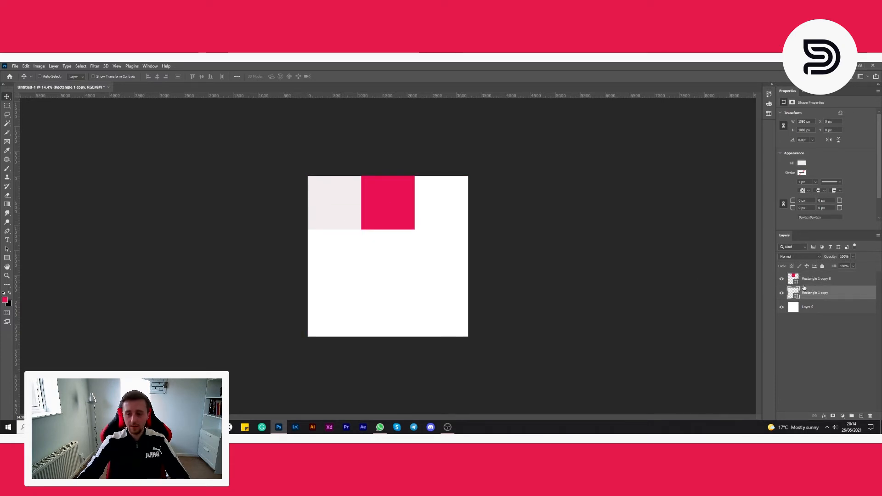
- Duplicate the red square into the lower canvas area and order the copy's layer beneath the grey square's layer
click(832, 281)
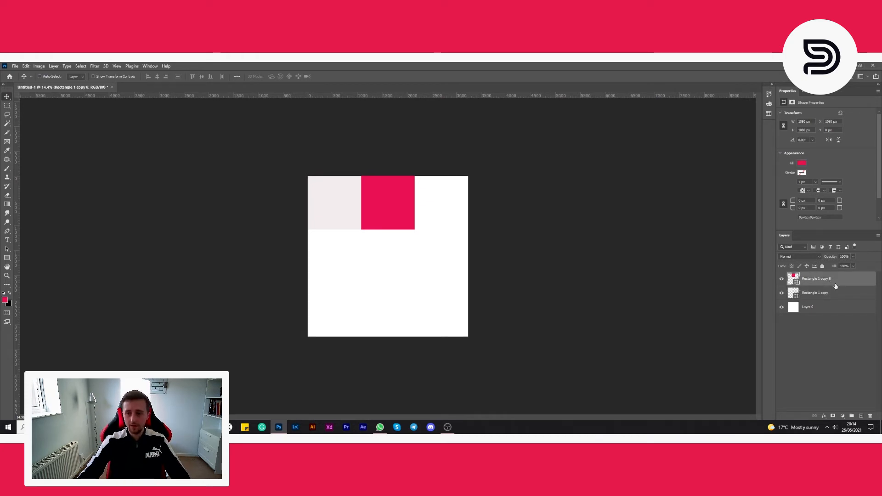
drag(397, 206, 382, 292)
drag(818, 277, 815, 313)
- Shift the top row's grey and red squares one cell right and place the red copy in the first cell
click(808, 293)
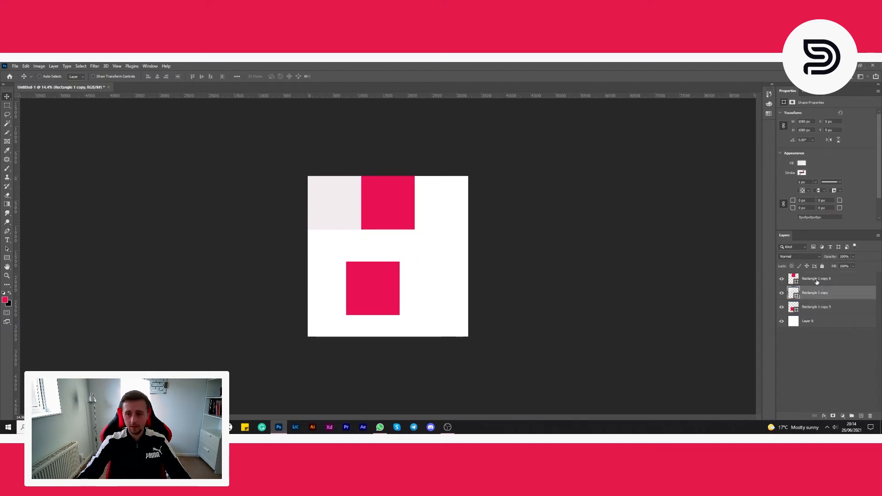
shift+click(816, 278)
drag(381, 217, 434, 217)
click(794, 310)
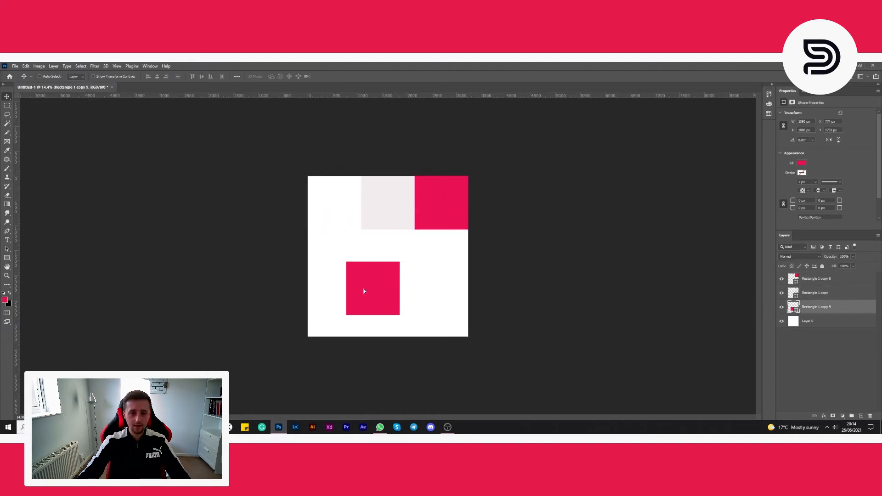
drag(363, 293, 325, 208)
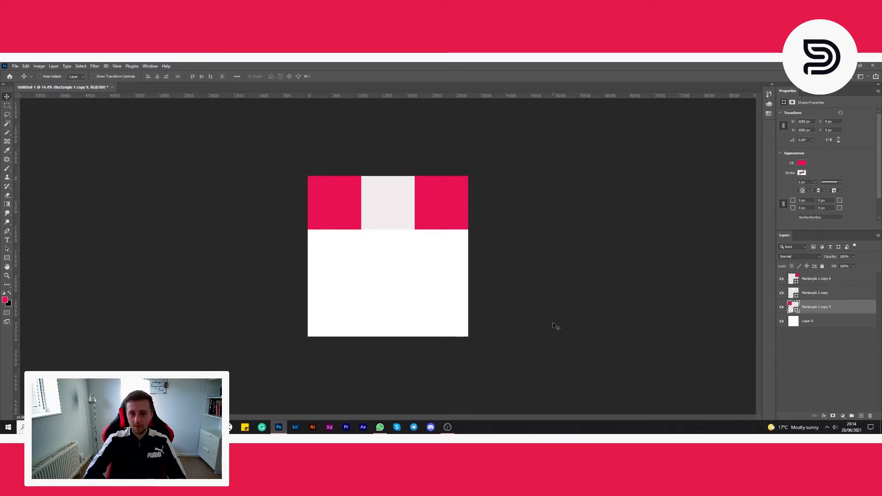
- Copy the grey square into the second row's first cell and duplicate a red square into the third row
click(818, 294)
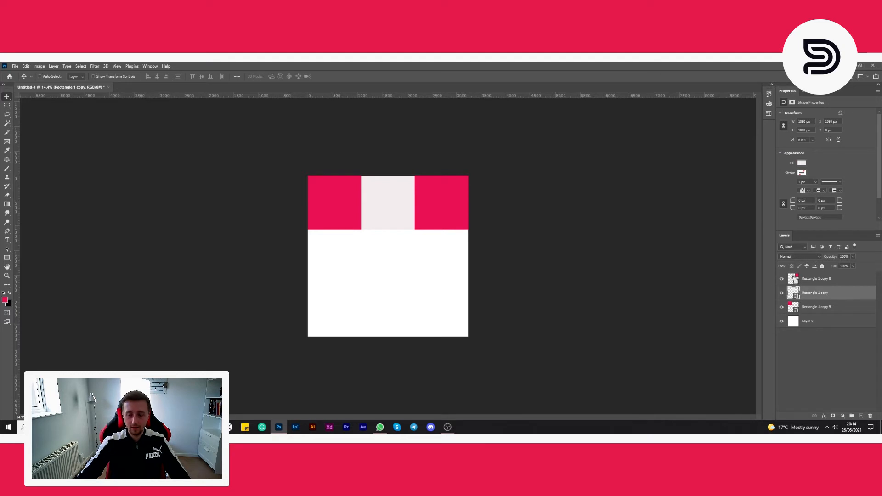
drag(403, 221, 349, 273)
click(815, 280)
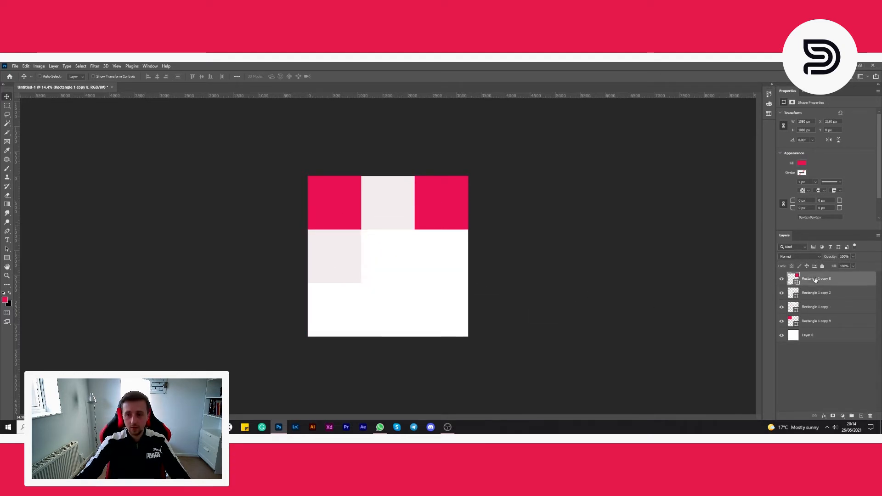
key(ctrl+j)
drag(401, 232, 310, 340)
- Move the second row's grey square to the middle cell and place the spare red copy in the first cell
click(821, 311)
drag(356, 262, 408, 264)
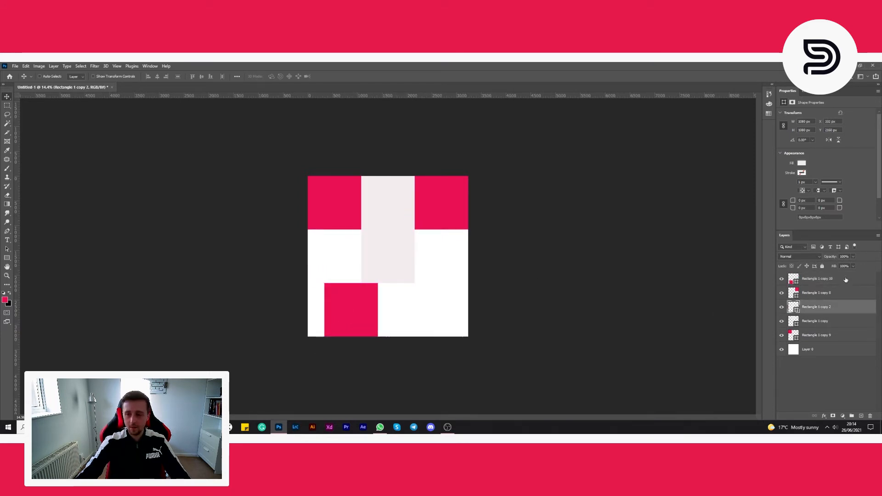
ctrl+click(374, 328)
drag(349, 323, 333, 268)
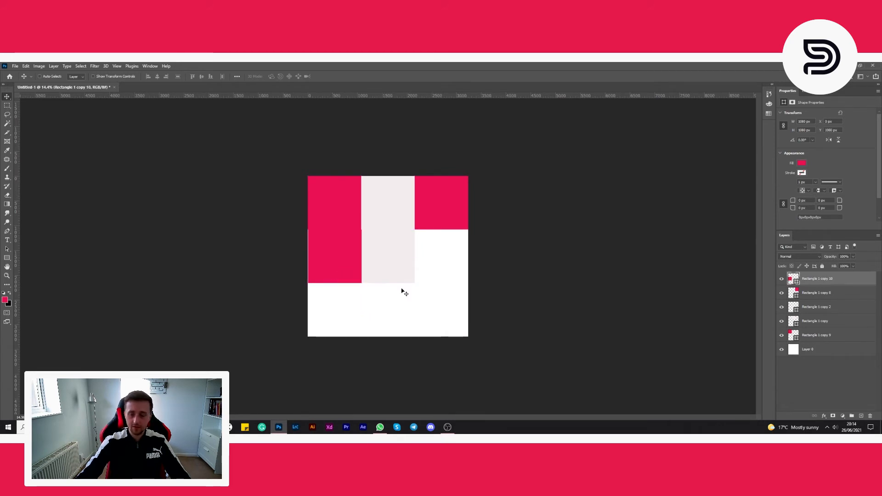
- Duplicate the second row's grey square and move the copy's layer above the top-row red square's layer
click(815, 307)
key(ctrl+j)
drag(816, 308, 818, 290)
- Shift the second row's red and grey squares one cell right and place the grey copy in the first cell
click(825, 321)
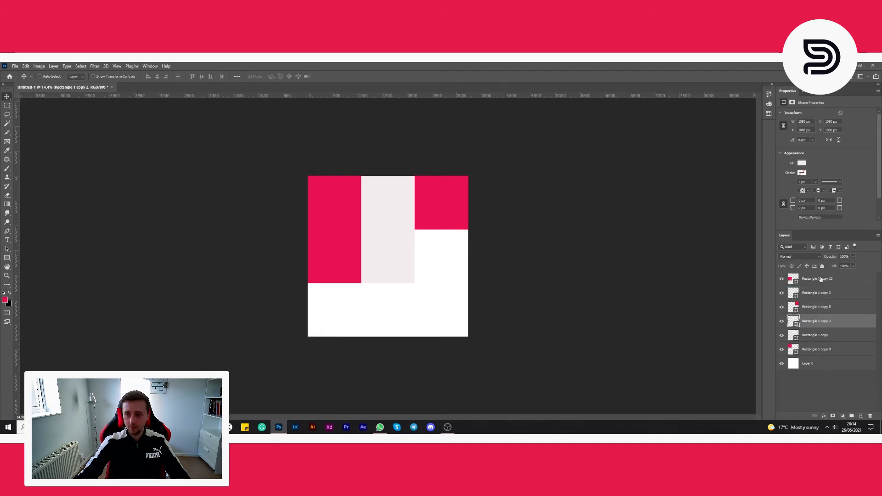
ctrl+click(820, 278)
drag(371, 274, 425, 274)
click(822, 292)
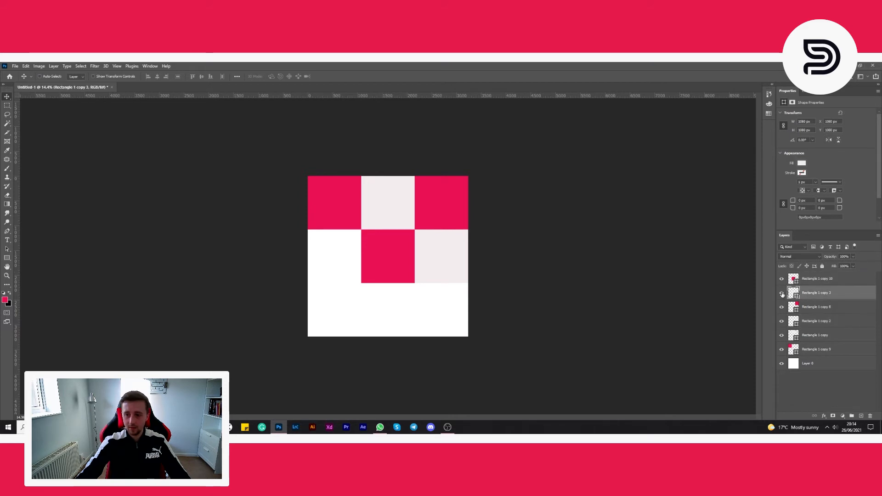
drag(448, 295, 395, 292)
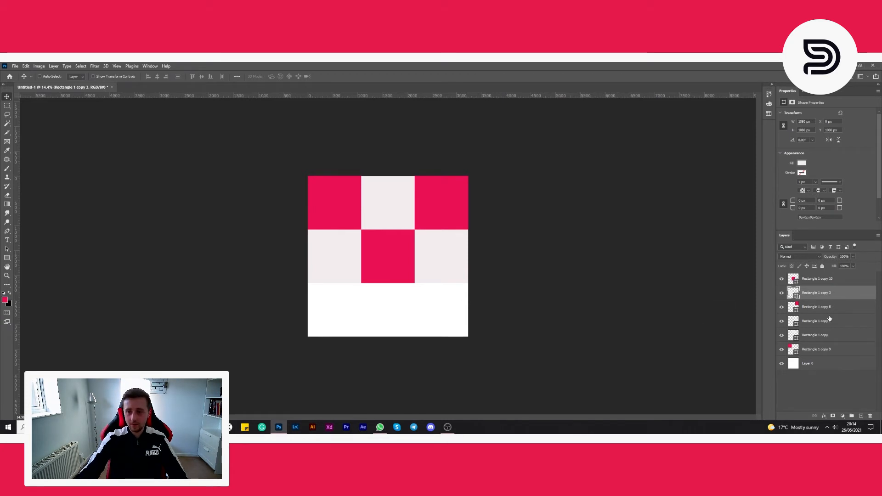
- Copy the centre red square into the third row's first cell and duplicate a second-row grey square for the third row
click(816, 279)
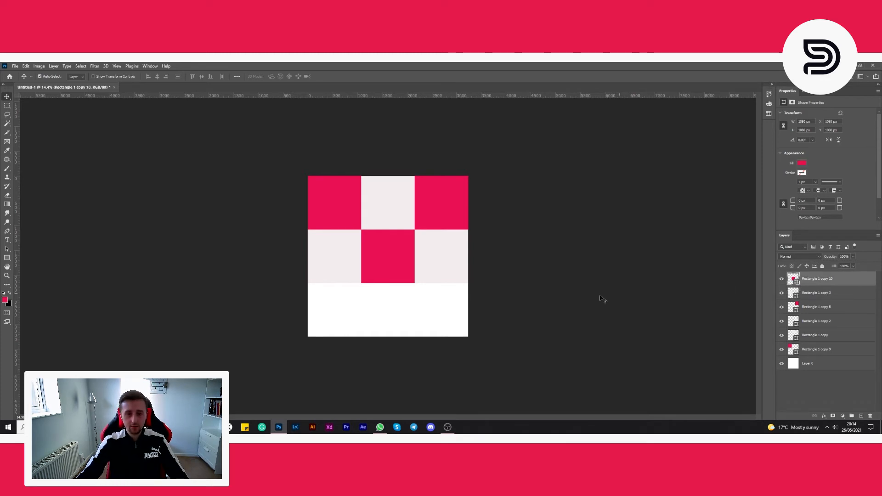
drag(436, 291, 380, 328)
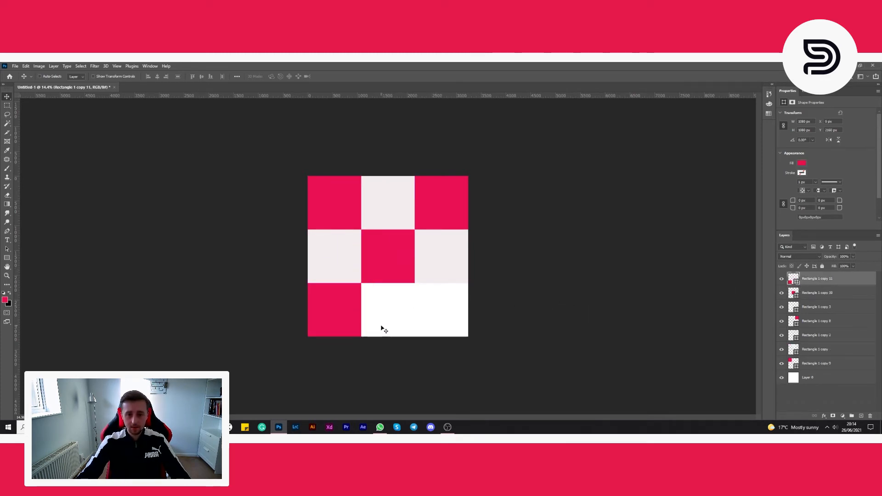
click(816, 311)
drag(439, 256, 505, 303)
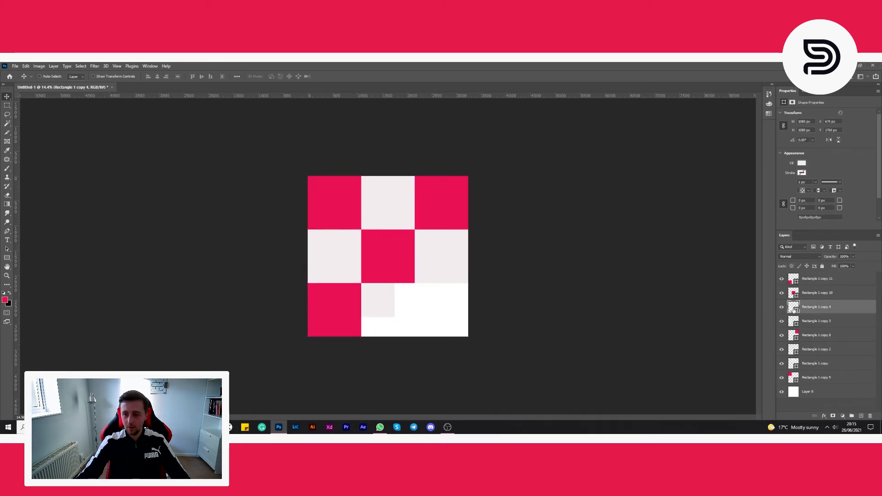
drag(390, 319, 374, 256)
- Arrange the third row as red, grey, red, with a new red copy in its first cell to complete the checkerboard
click(817, 294)
ctrl+click(811, 322)
drag(435, 325, 504, 321)
click(817, 279)
drag(303, 253, 344, 306)
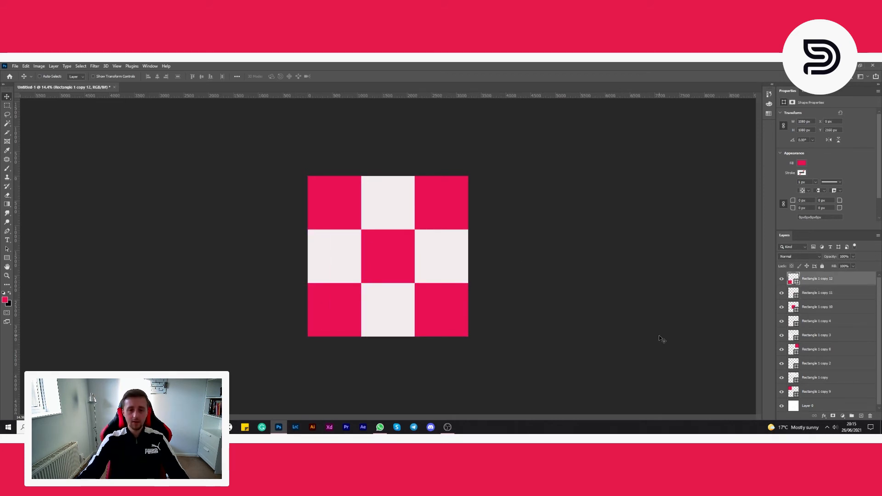